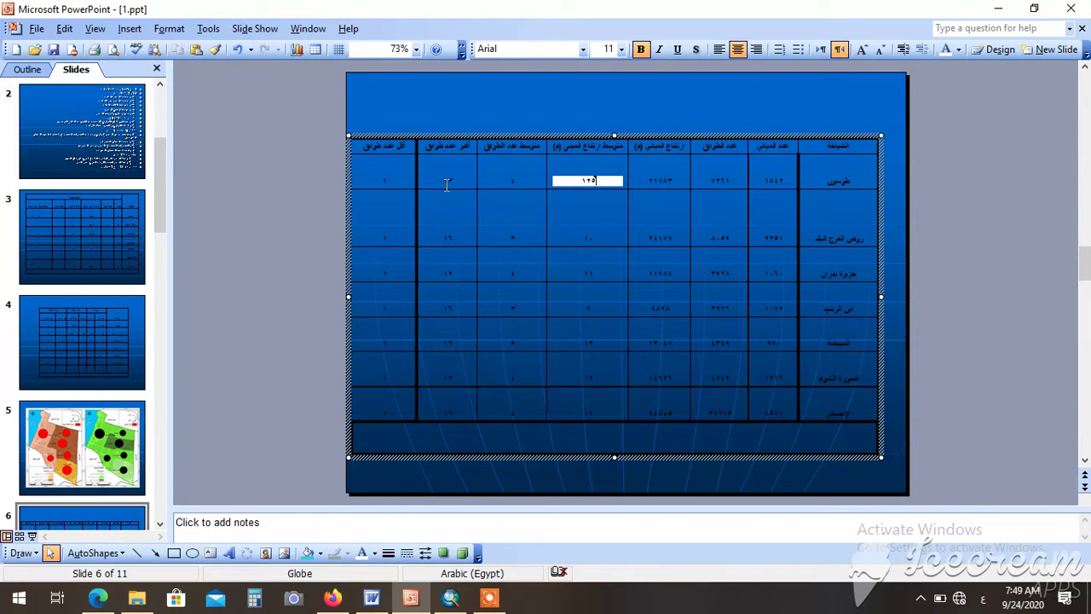
Replace ١٢ with ١٣ in the first row of the table's second column.
double_click(451, 182)
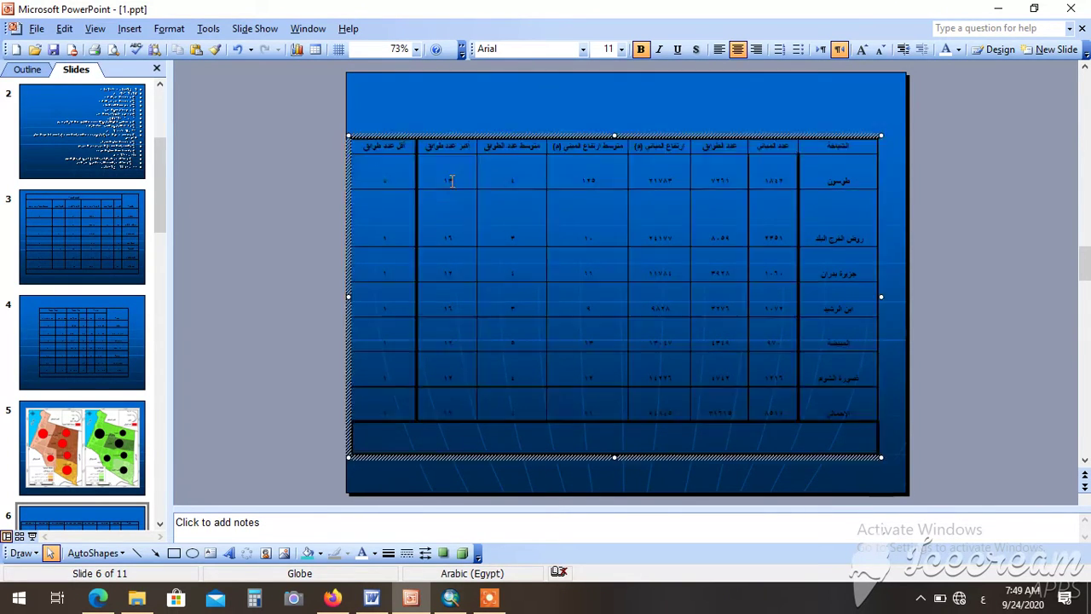
type("١٣")
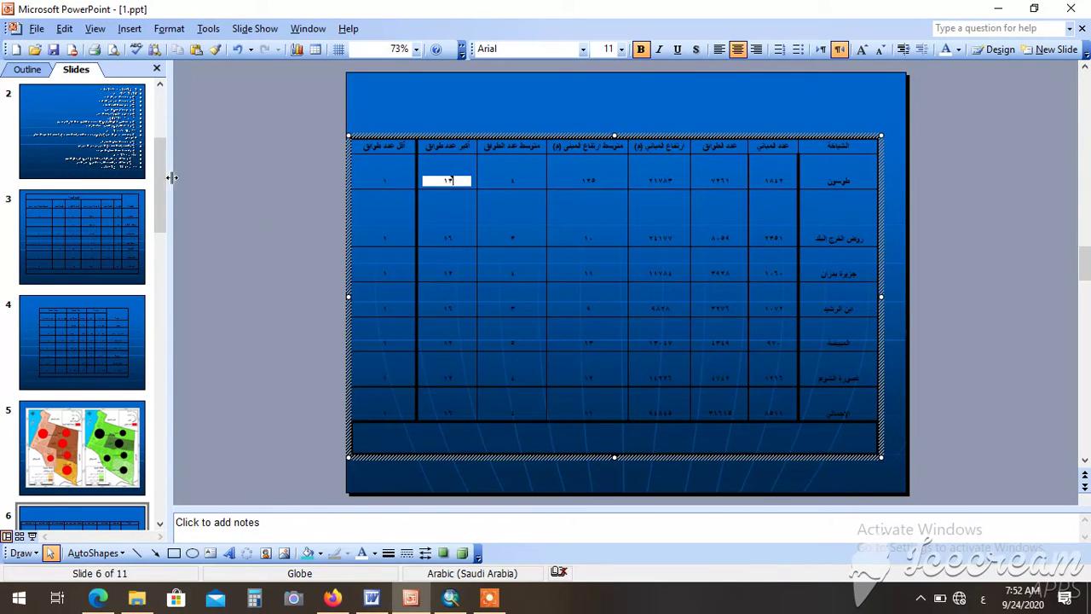
Scroll the slide thumbnails up and display slide 2, the urban-fabric topics outline.
left_click_drag(162, 185, 155, 233)
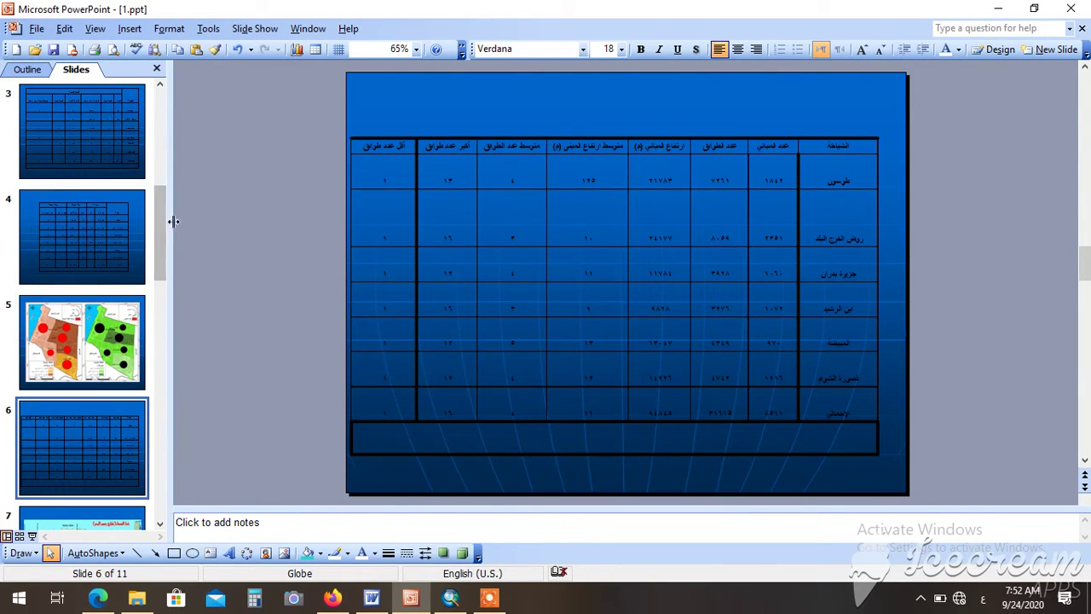
left_click_drag(164, 226, 163, 142)
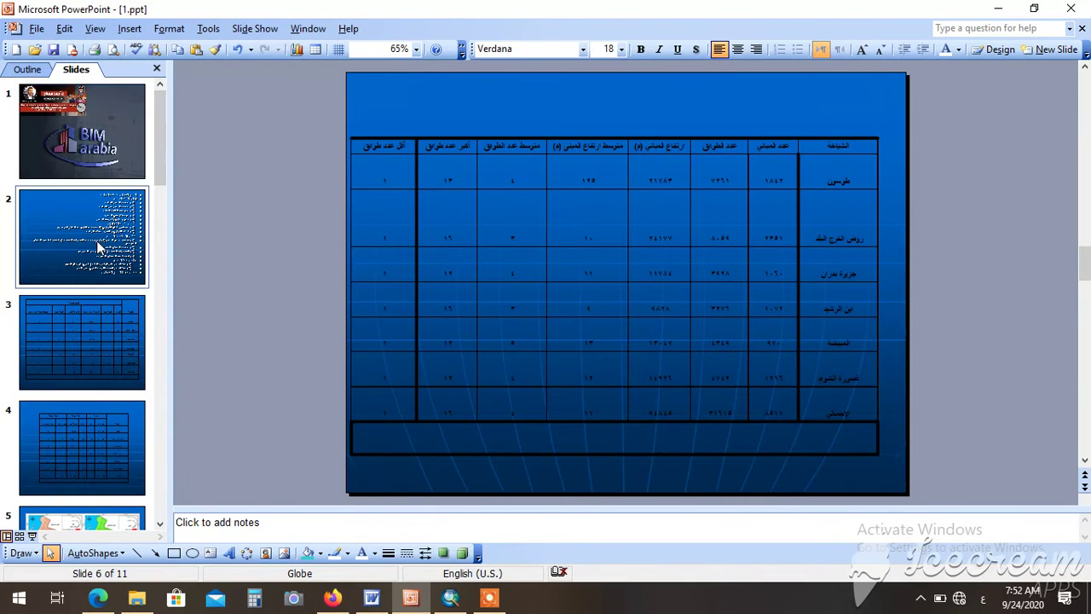
left_click(98, 246)
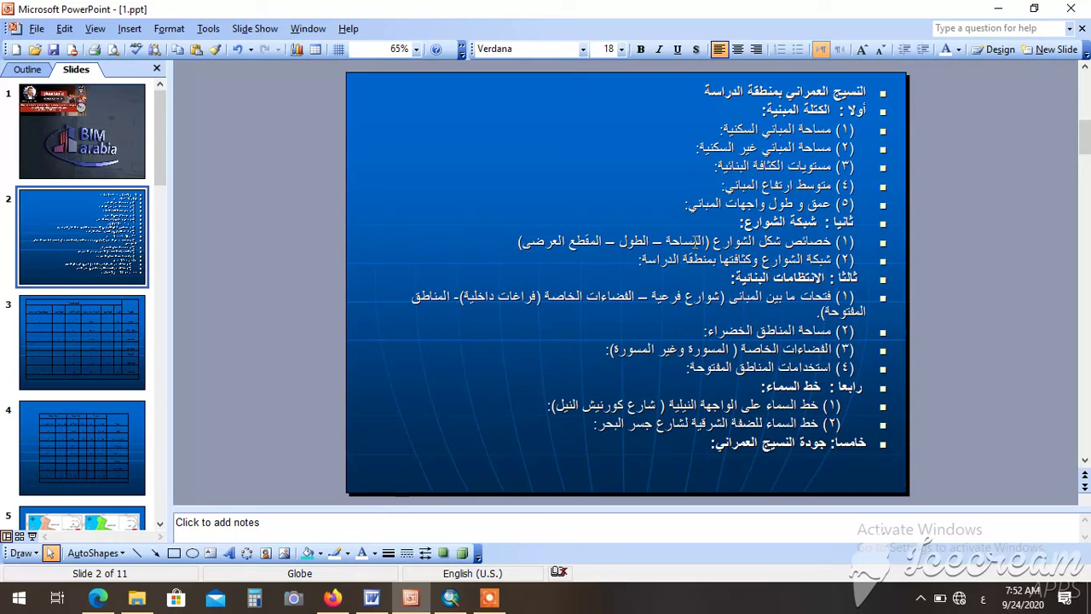
Switch to ArcMap and zoom in on the central neighbourhood blocks.
left_click(453, 600)
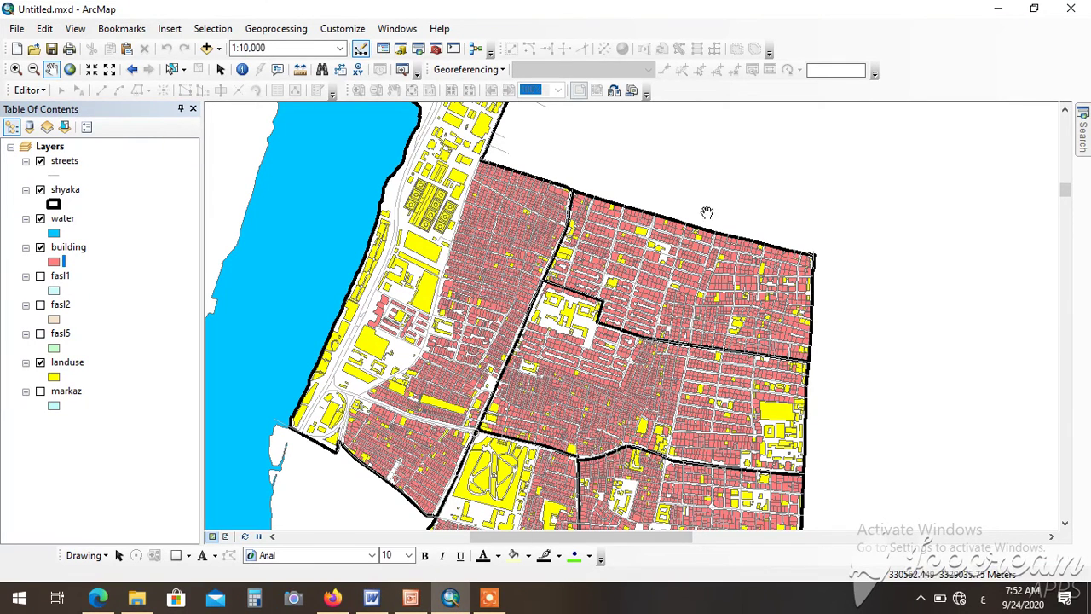
left_click(16, 69)
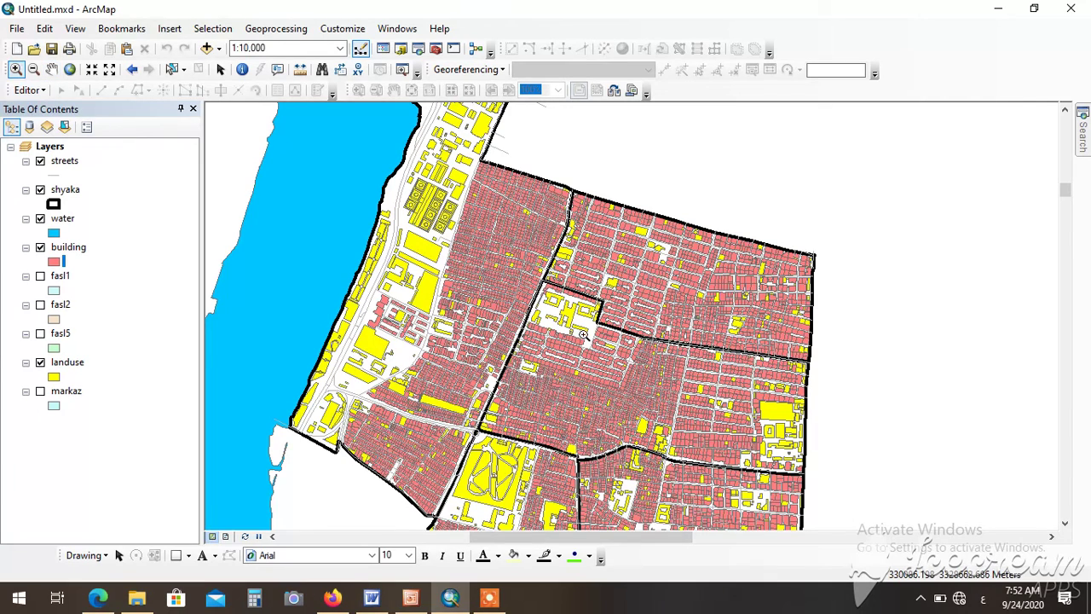
left_click_drag(737, 219, 570, 345)
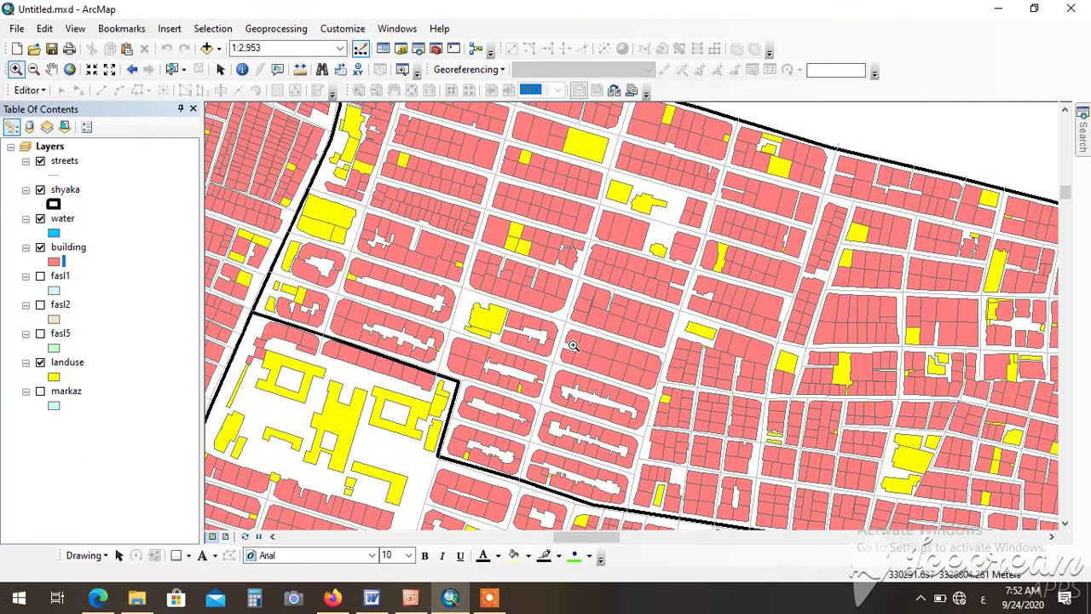
Hide the building and landuse layers and zoom out to 1:5,000.
left_click(40, 247)
left_click(41, 363)
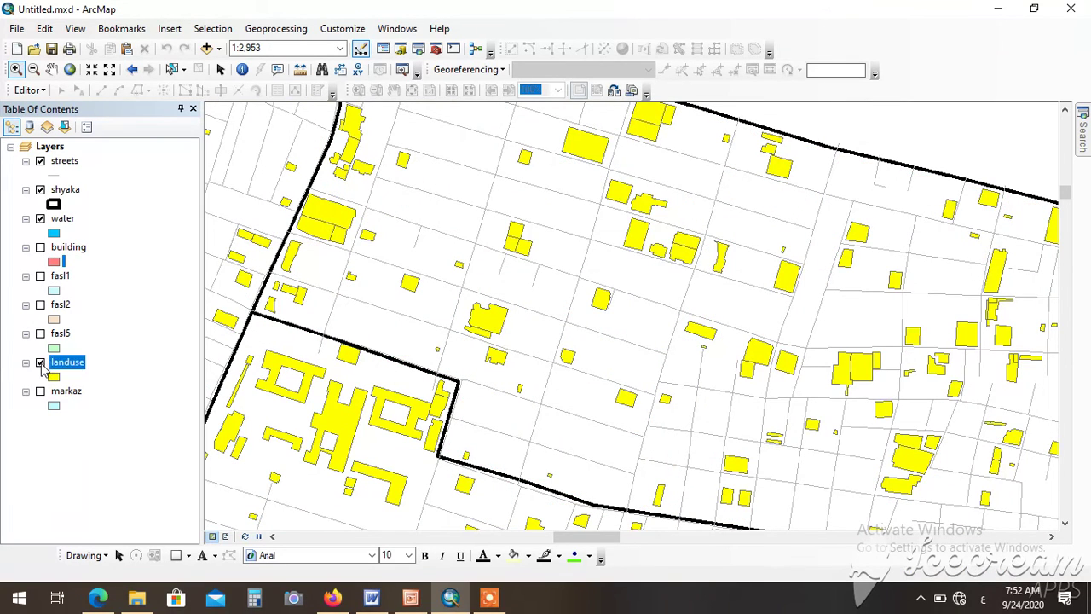
left_click(40, 363)
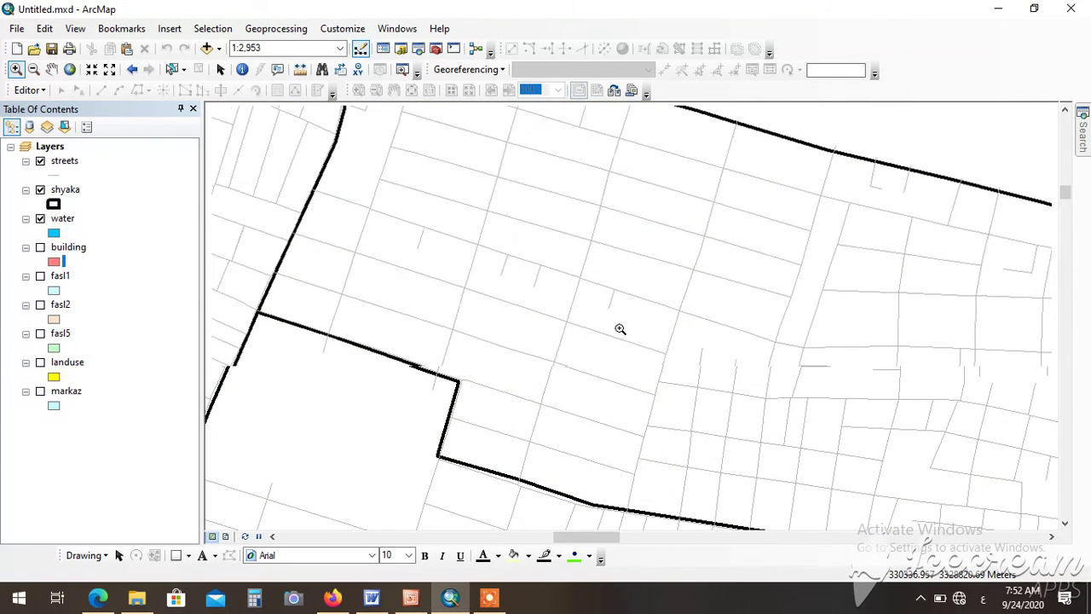
scroll(621, 329, "up", 1)
scroll(620, 329, "up", 1)
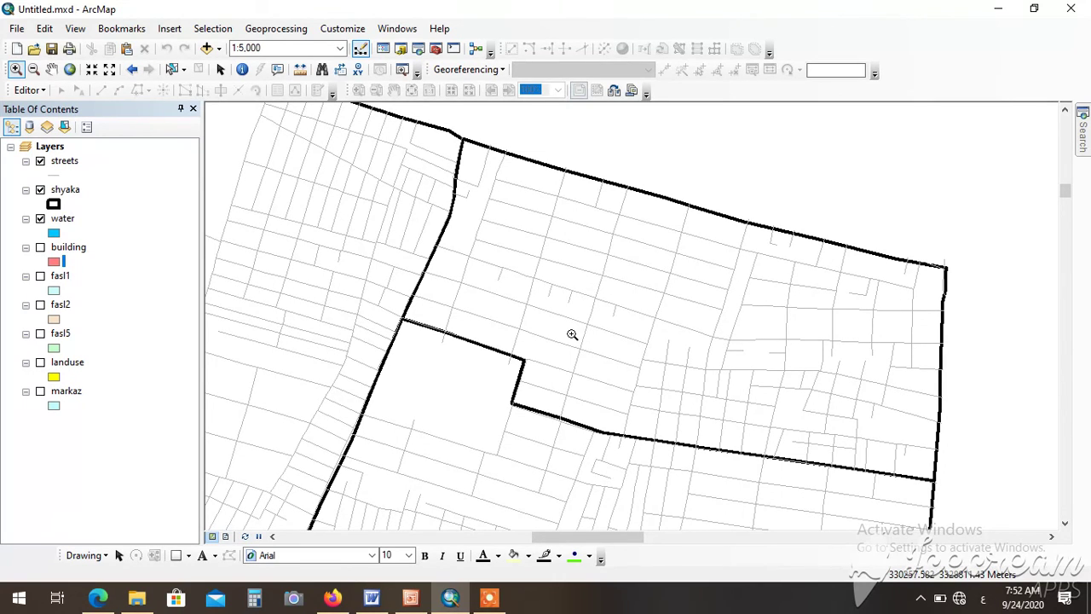
Open the streets layer's attribute table, showing its 2000 records and STRWIDTH field.
right_click(62, 162)
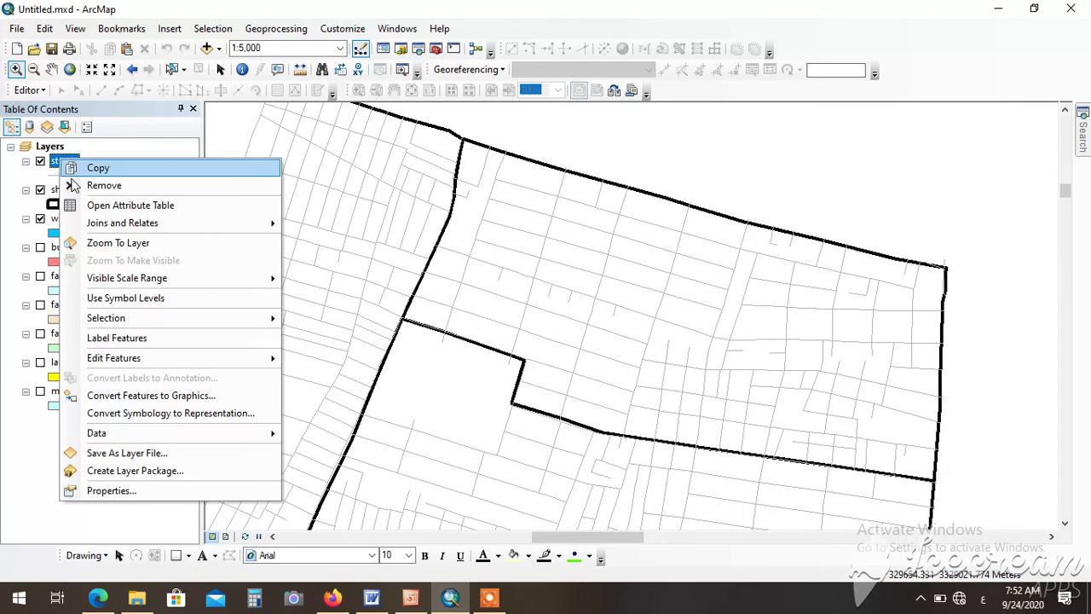
left_click(117, 205)
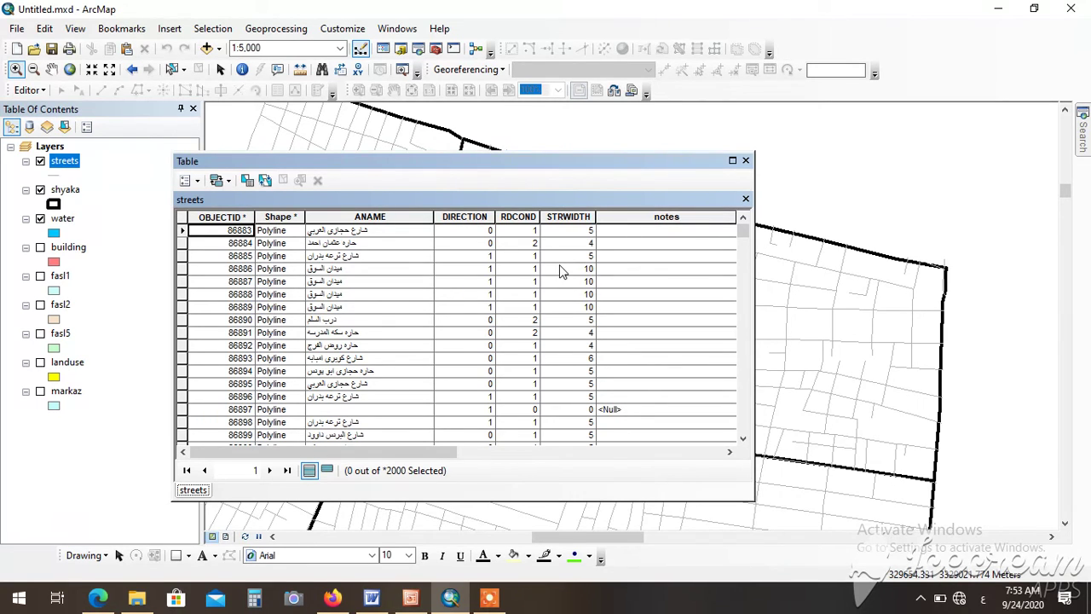
left_click(562, 271)
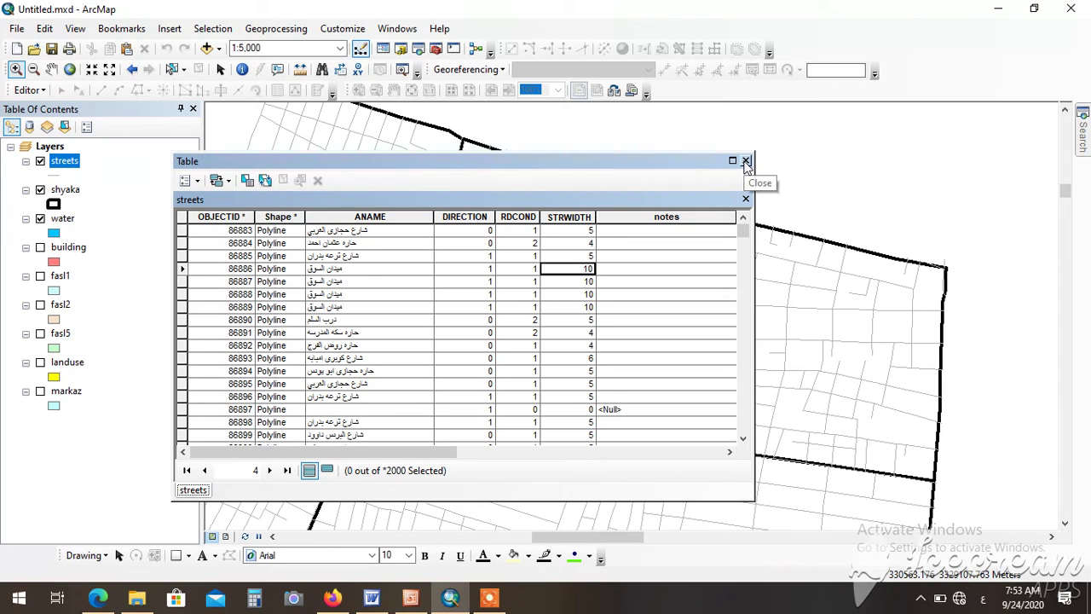
left_click(576, 232)
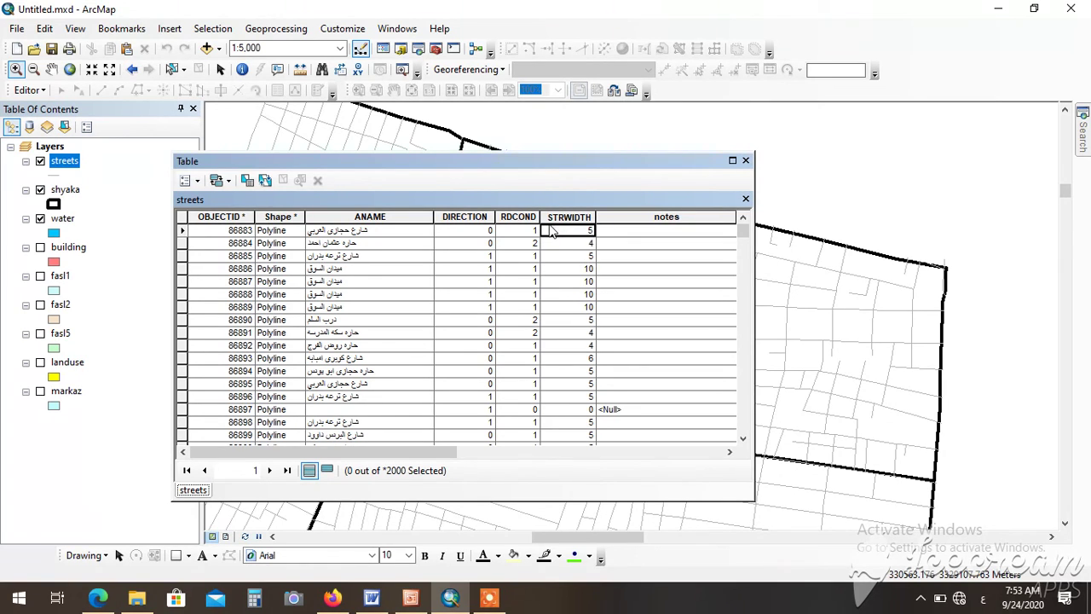